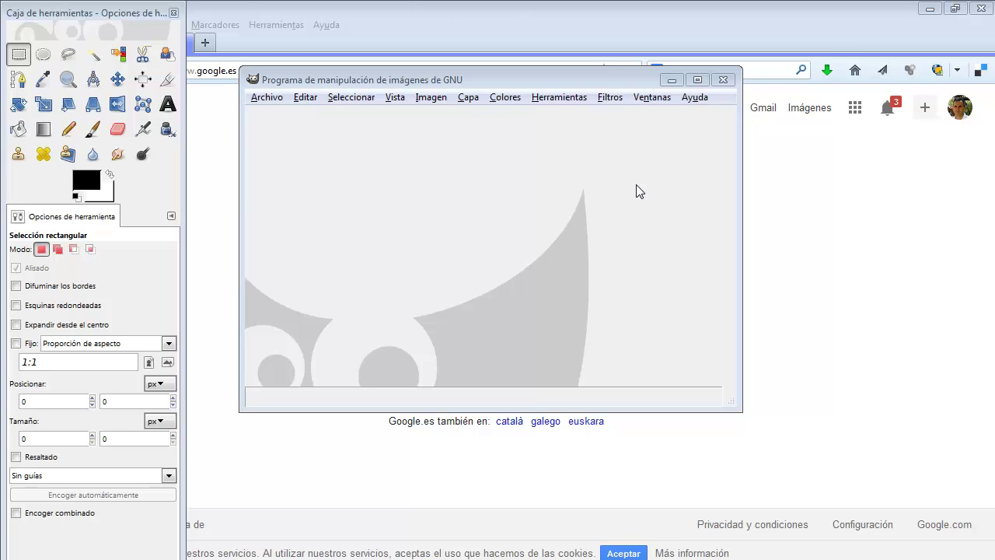
Bring the ManualGIMP_Cap7.pdf manual in Foxit Reader to the front over GIMP
key(alt+Tab)
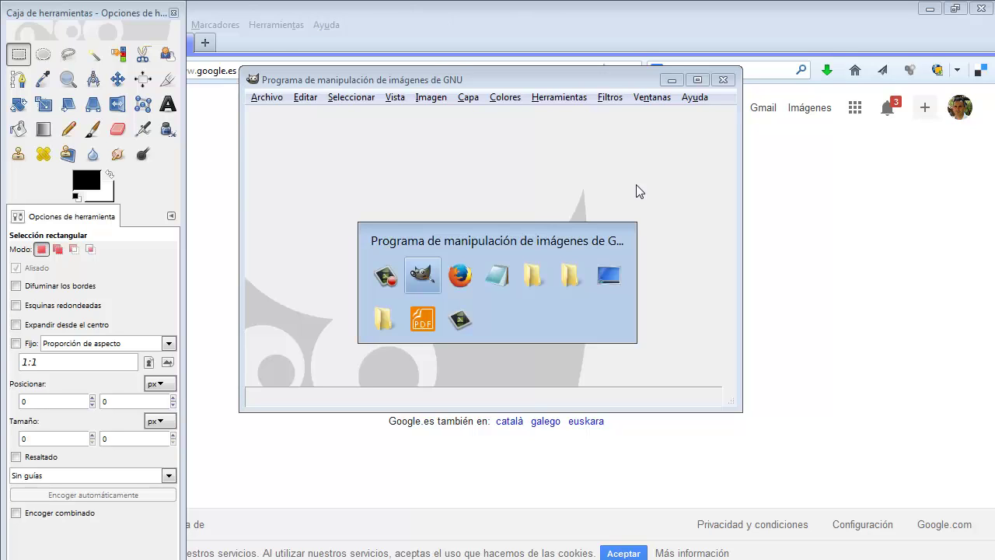
key(alt+Tab)
key(alt+Tab)
key(alt+Tab)
key(alt+Tab)
key(alt+Tab)
key(alt+Tab)
key(alt+Tab)
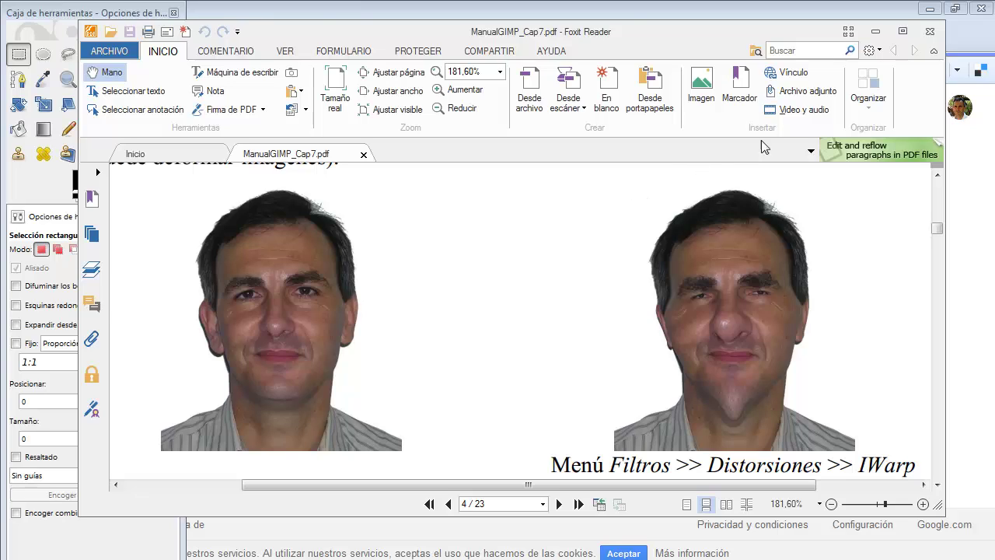
Close Foxit Reader, confirming 'Cerrar pestañas' to close all PDF tabs
click(931, 36)
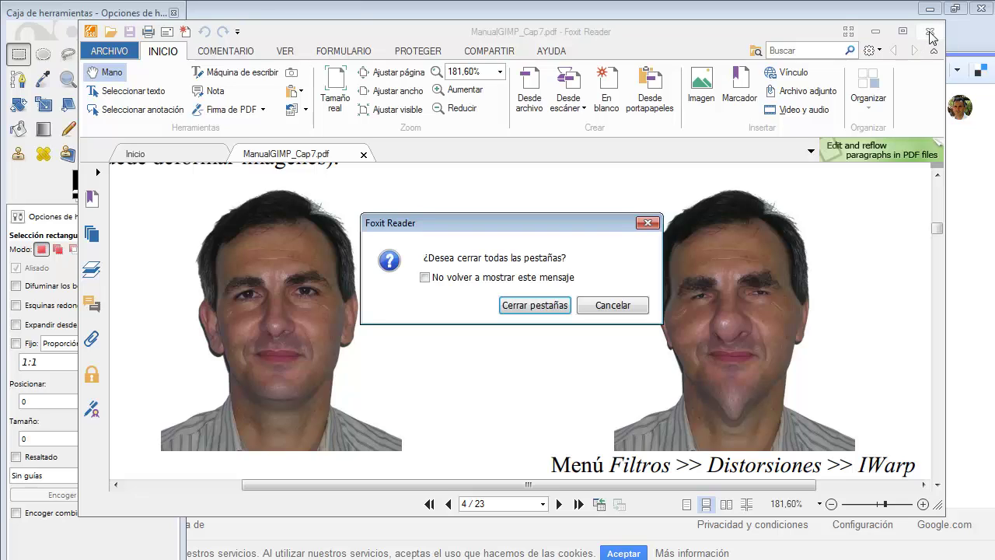
click(520, 305)
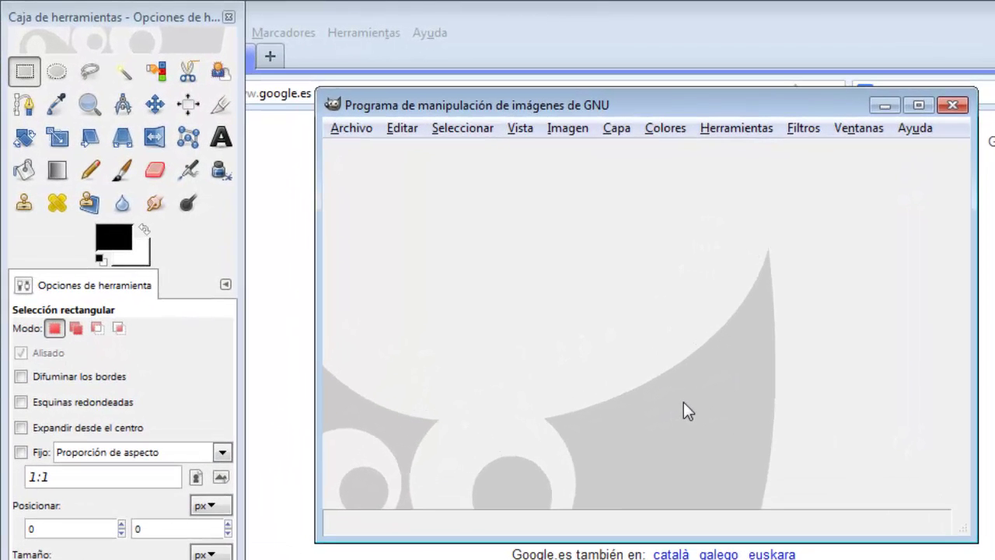
click(569, 127)
mouse_move(588, 173)
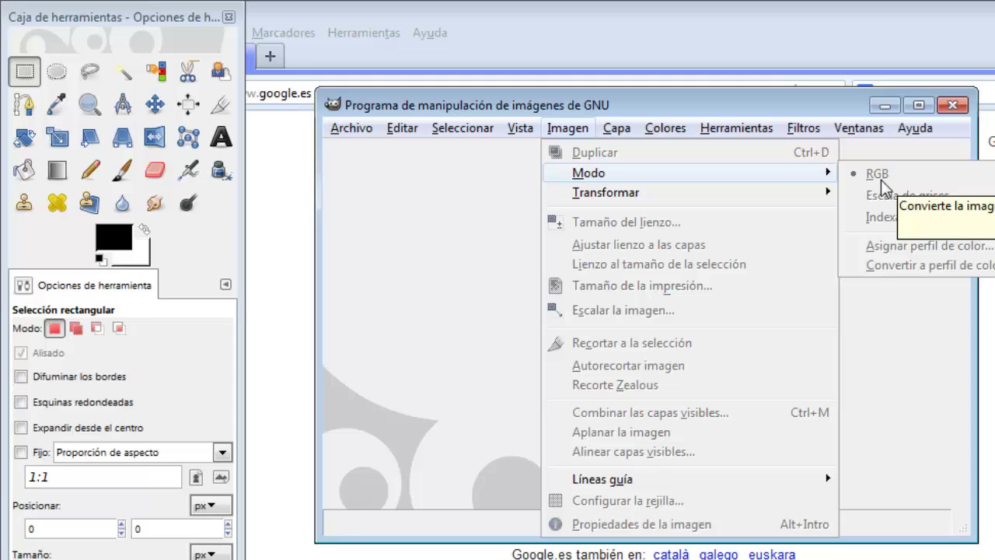
click(894, 297)
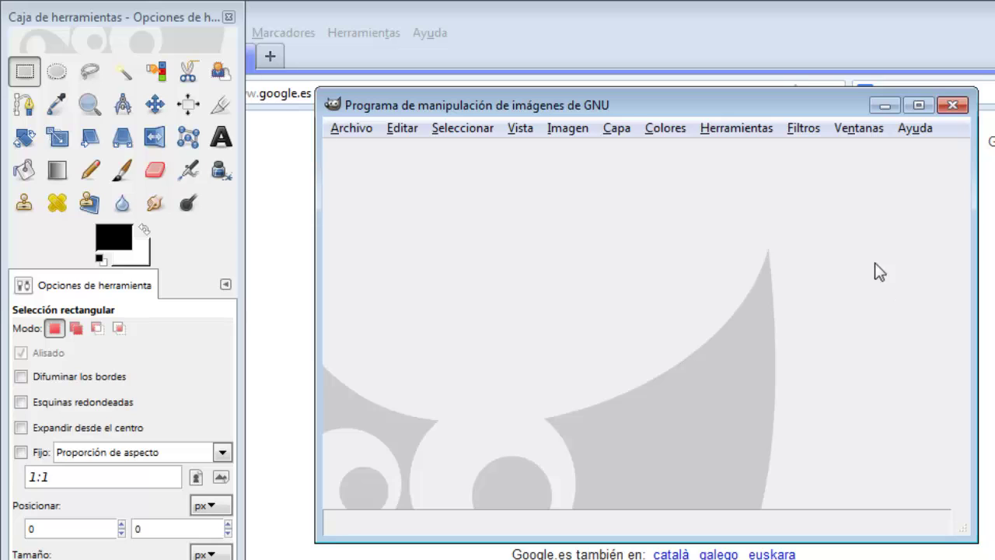
click(802, 130)
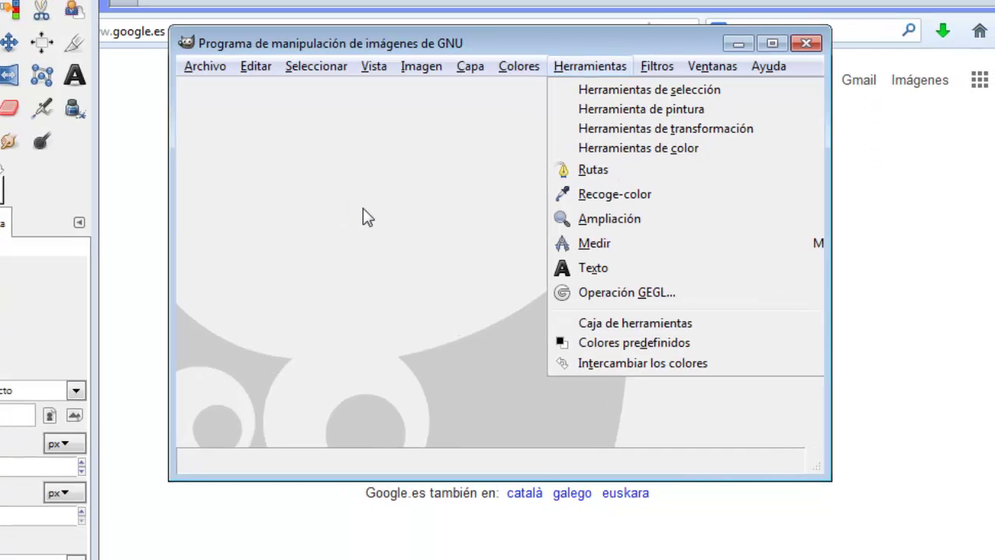
Tear off the canvas menu's Filtros submenu and move the floating window to the upper right
click(367, 218)
right_click(367, 217)
mouse_move(410, 388)
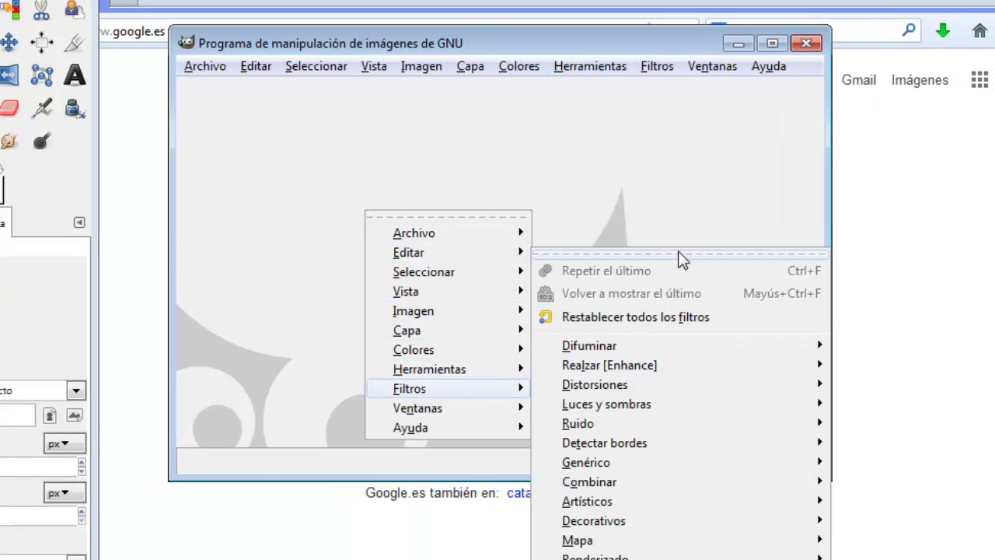
click(679, 259)
drag(622, 165, 742, 72)
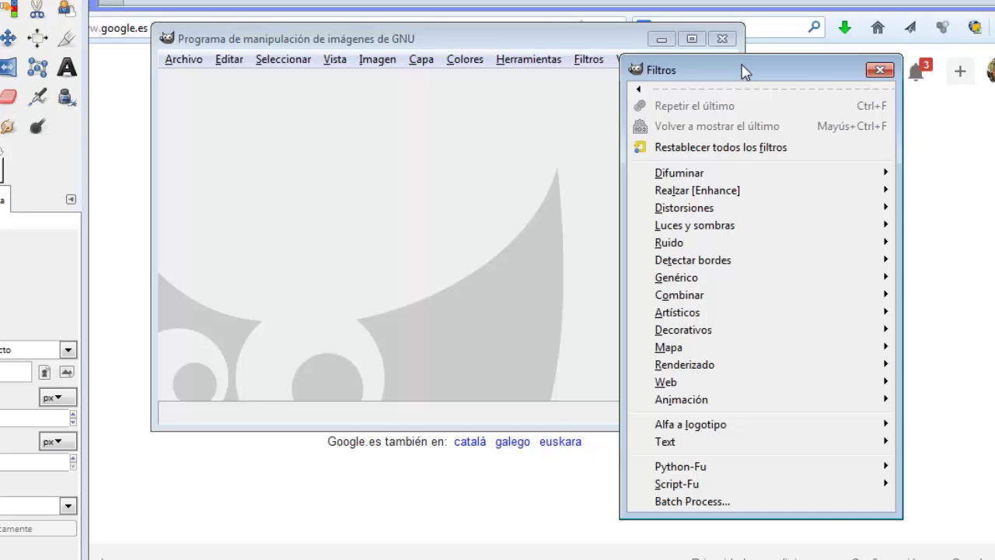
Select the whole filtros.zip link in Notepad, then bring Firefox to the front
key(alt+Tab)
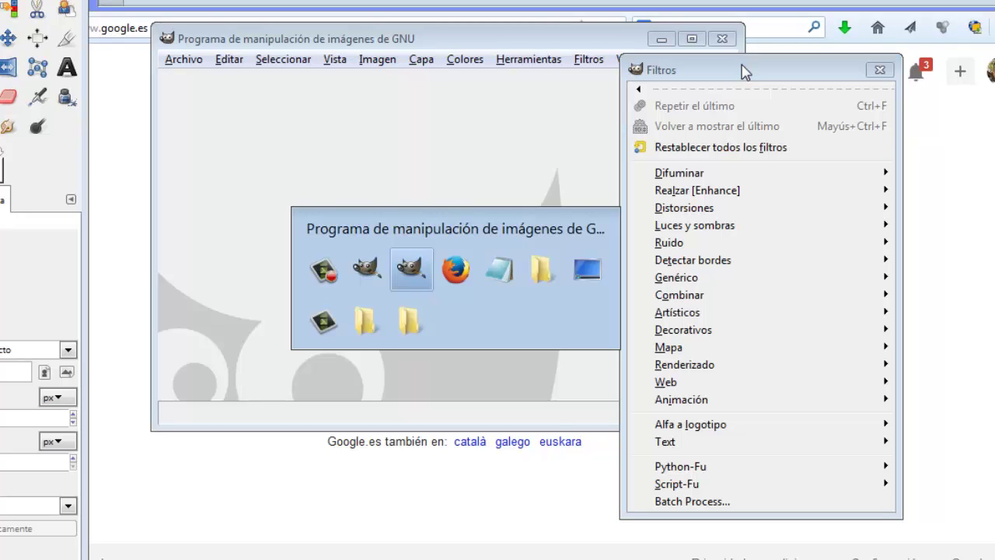
key(alt+Tab)
key(alt+Tab)
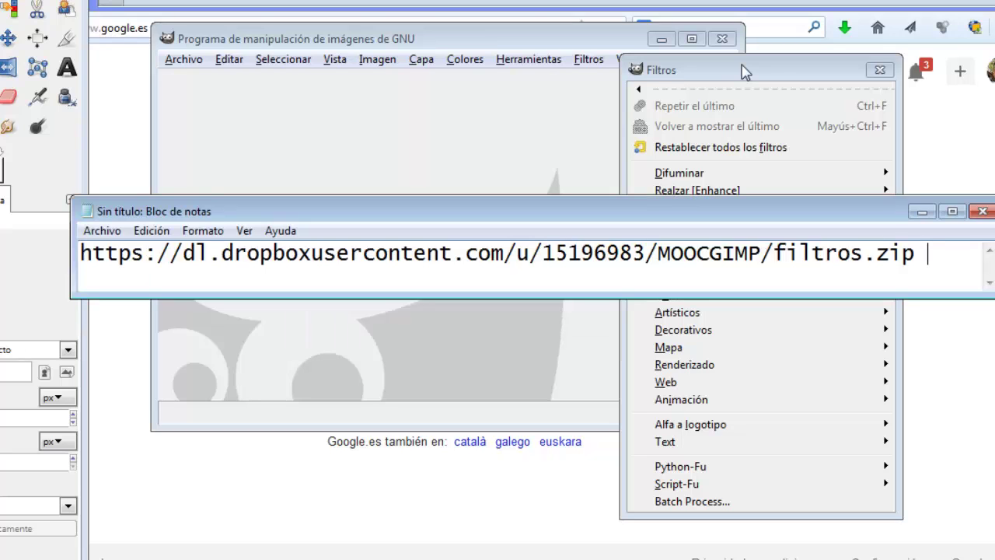
key(ctrl+a)
key(ctrl+c)
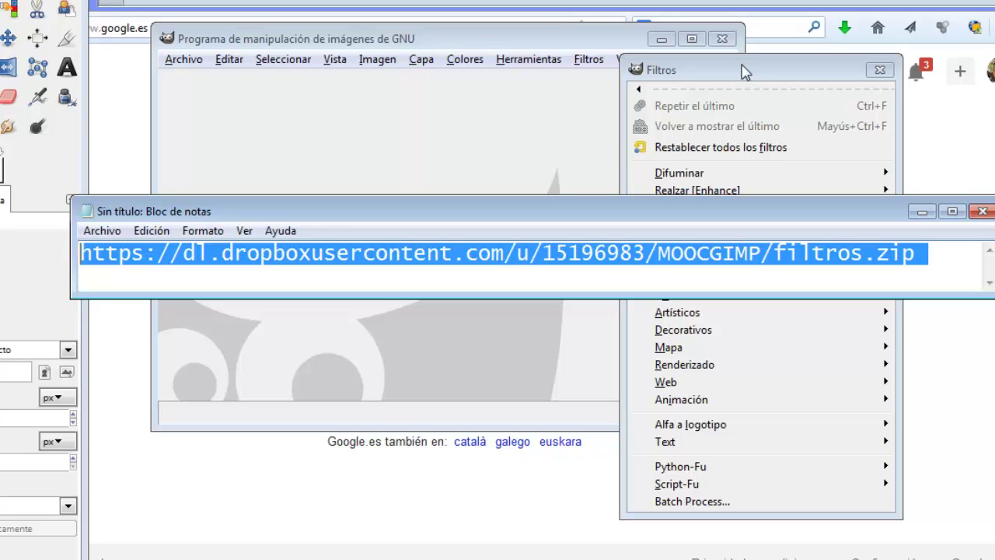
key(alt+Tab)
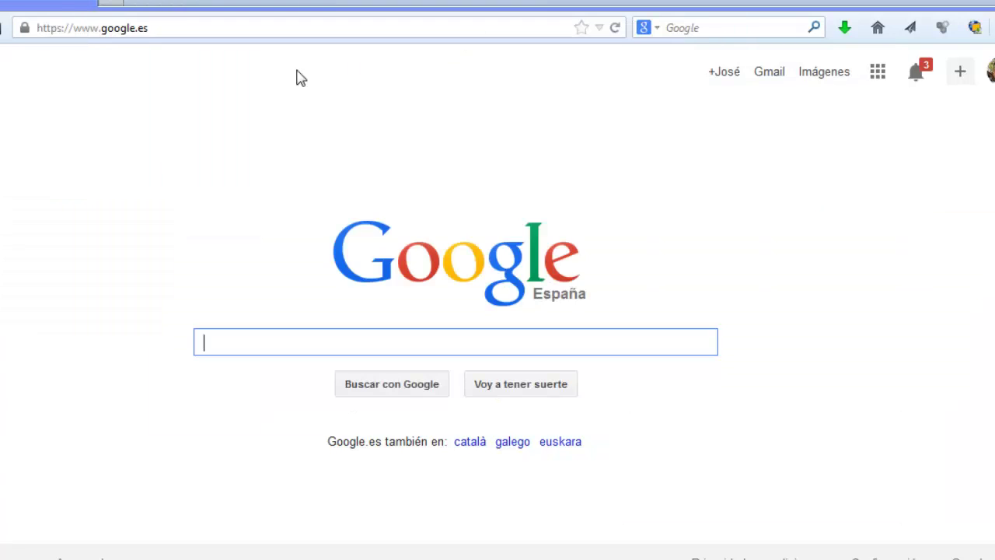
Load the pasted filtros.zip link and save the file to Escritorio, then minimize Firefox
click(178, 35)
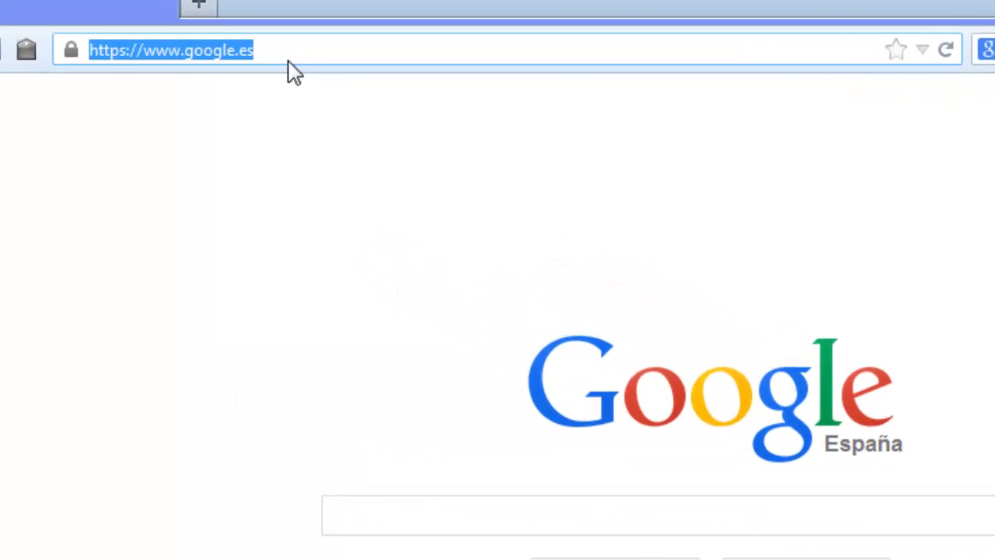
key(ctrl+v)
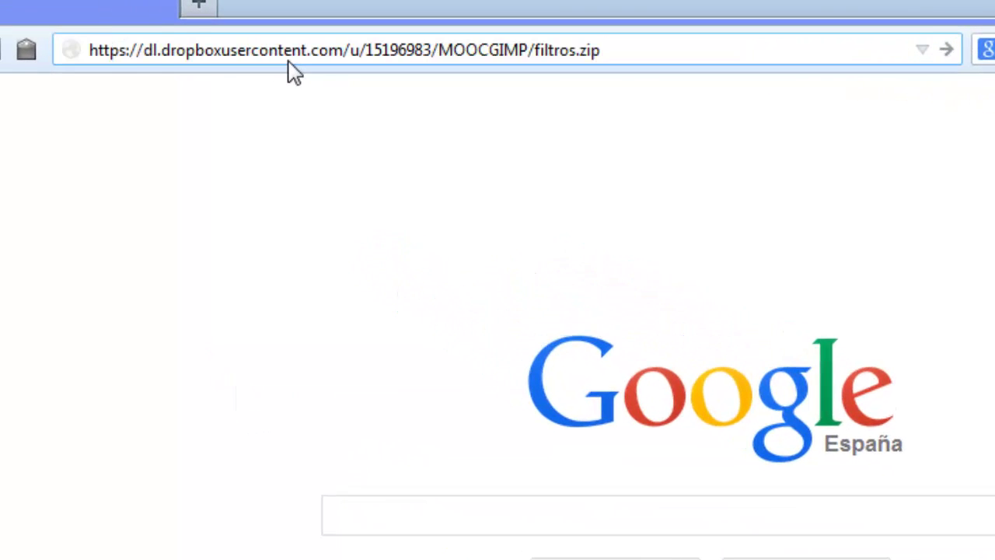
key(Return)
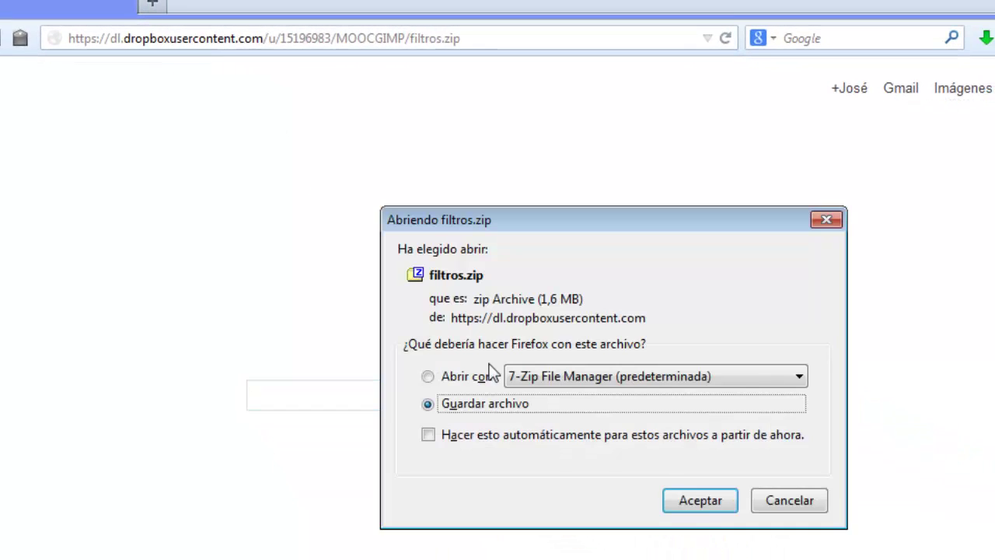
click(699, 506)
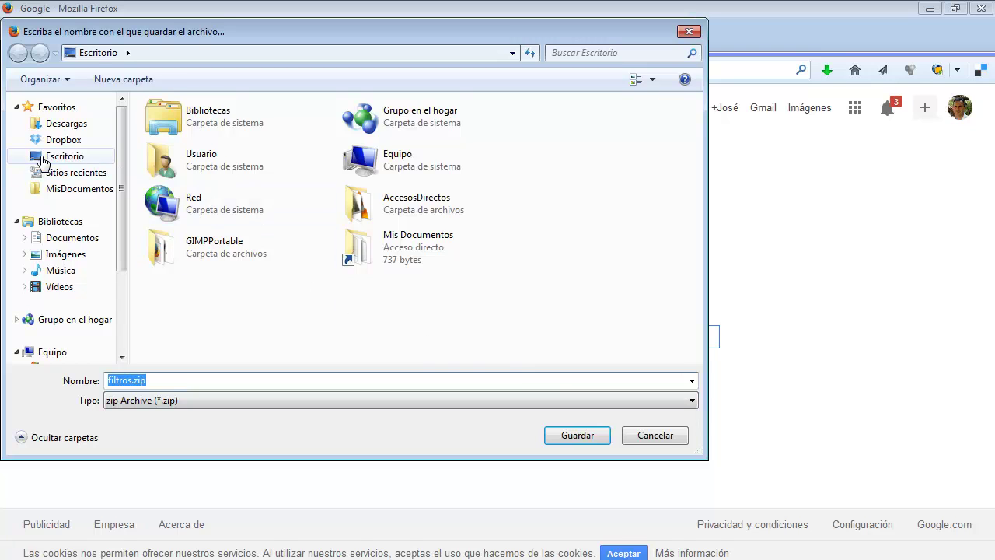
click(41, 158)
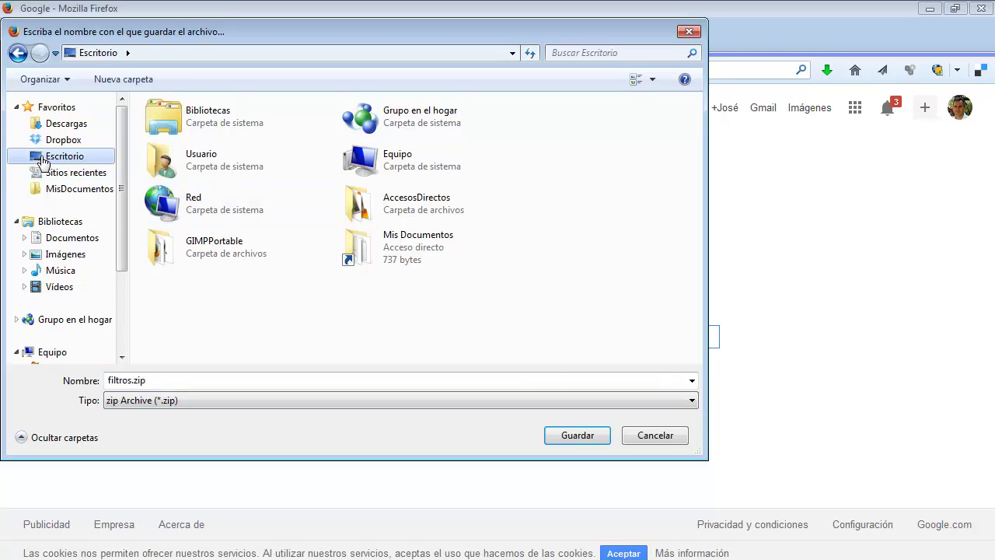
click(577, 436)
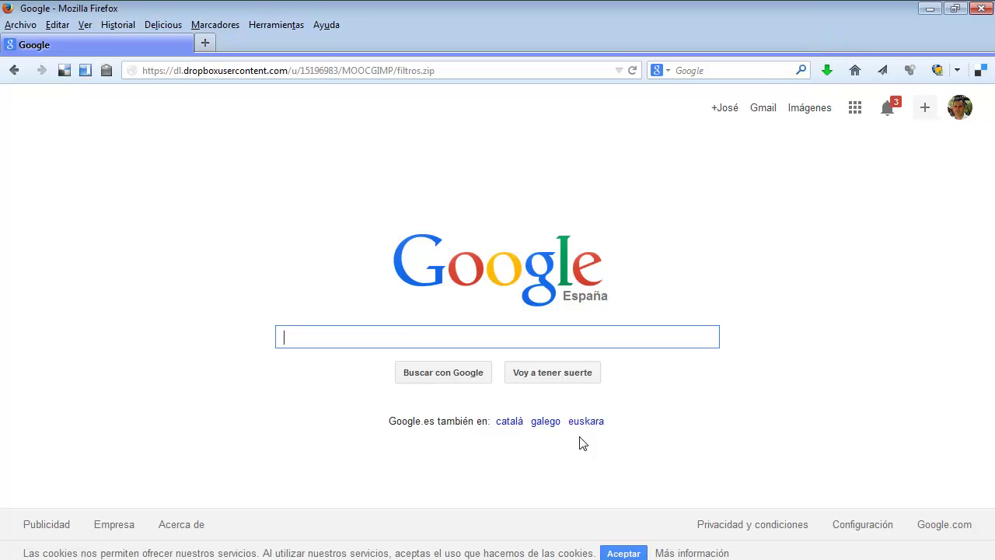
click(929, 10)
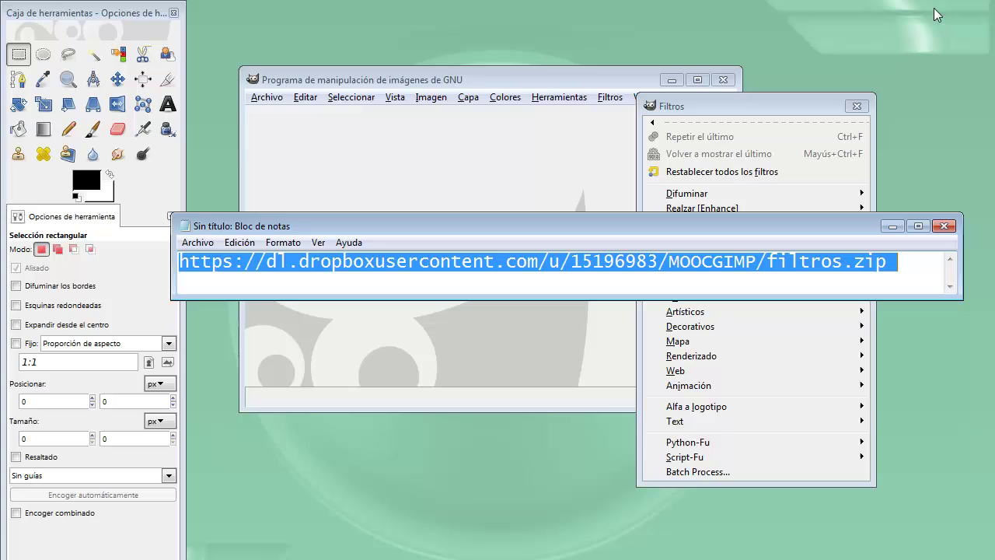
Close Notepad without saving, then close the Filtros window and GIMP
click(944, 226)
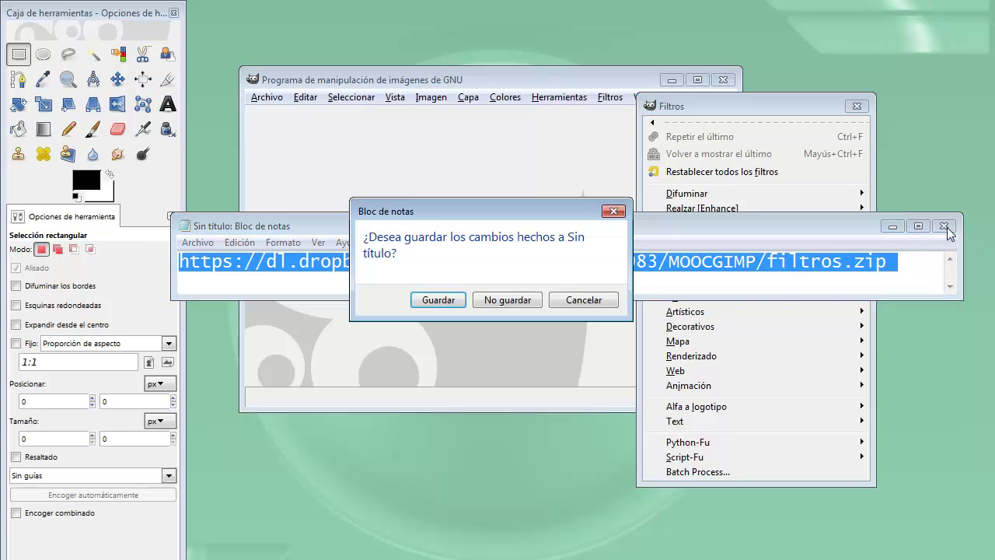
click(516, 305)
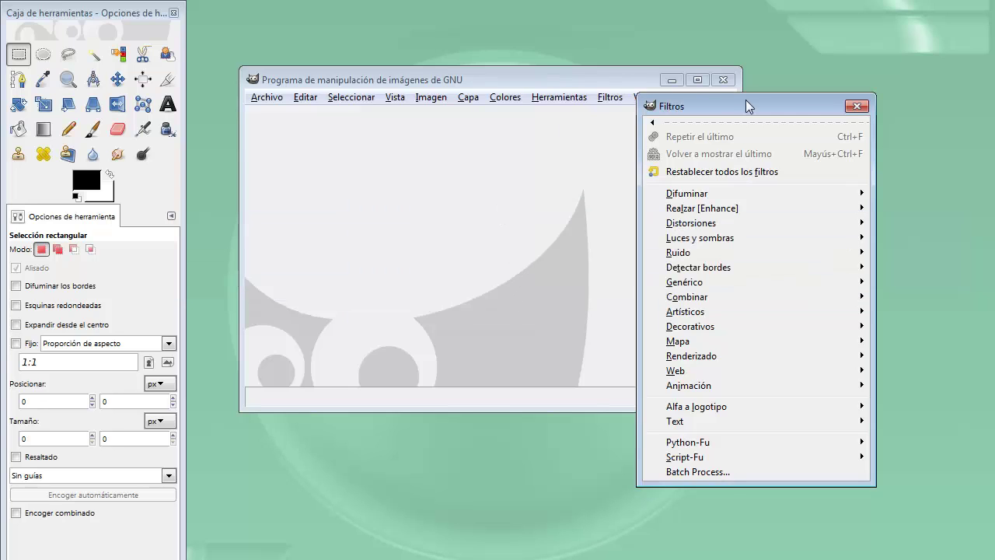
click(857, 106)
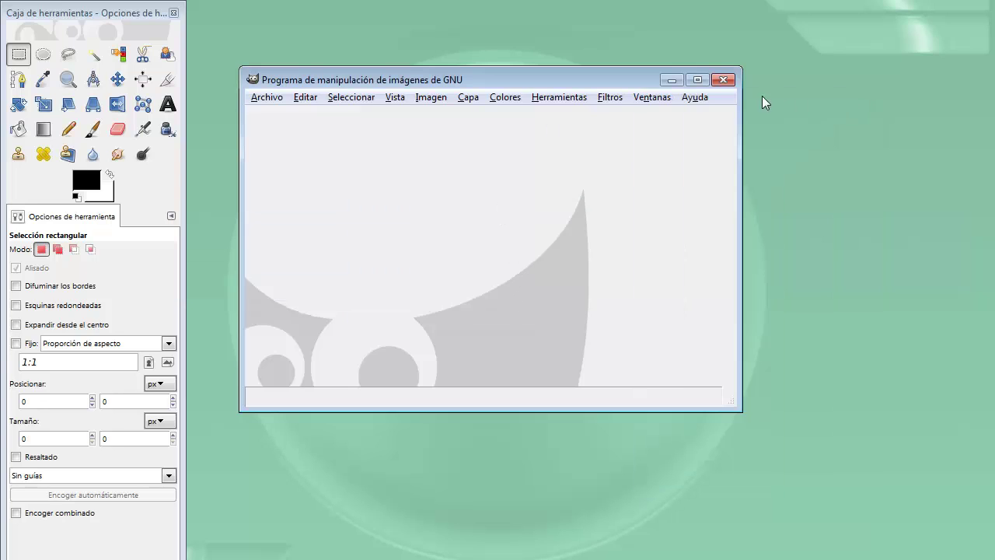
click(723, 81)
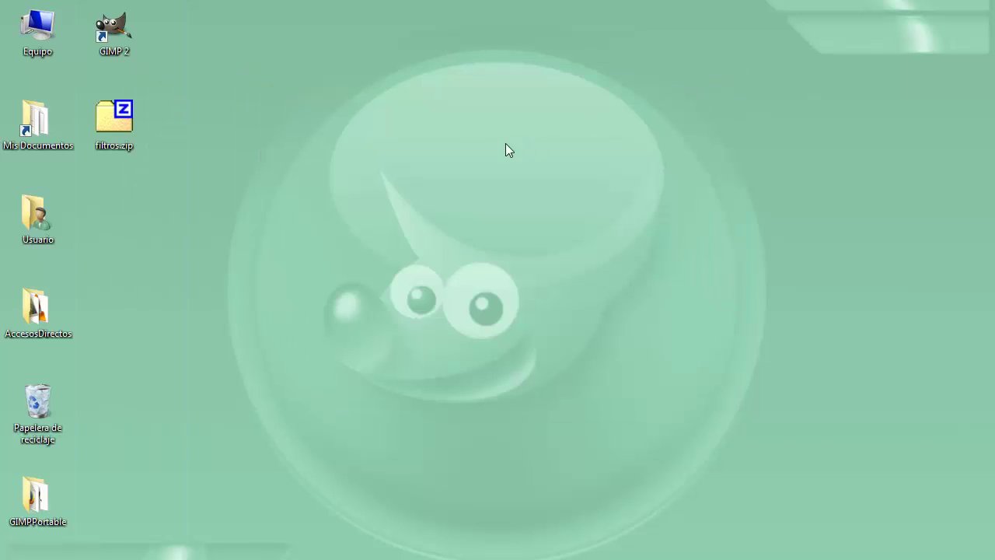
Extract filtros.zip here with 7-Zip, then drag the zip to the Papelera de reciclaje
right_click(110, 124)
mouse_move(148, 152)
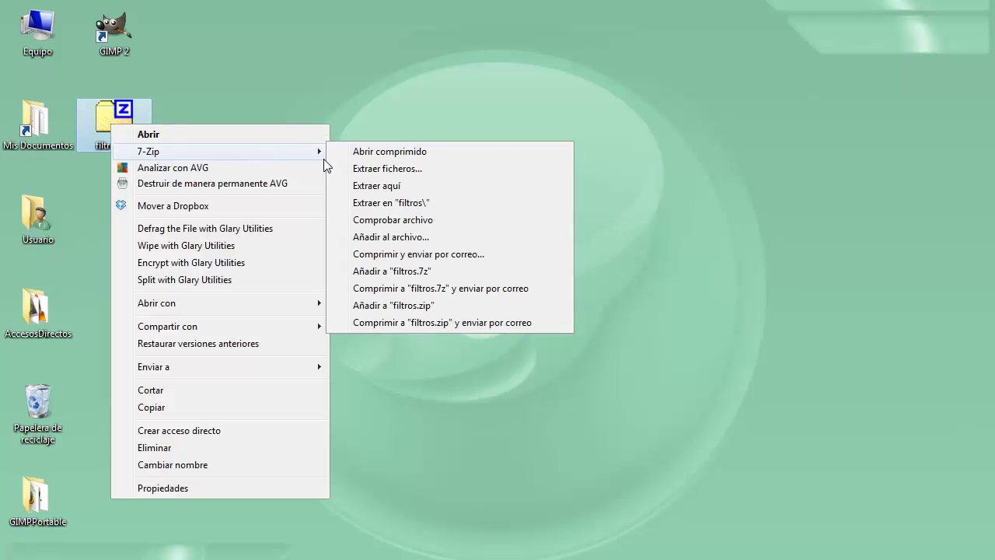
click(385, 191)
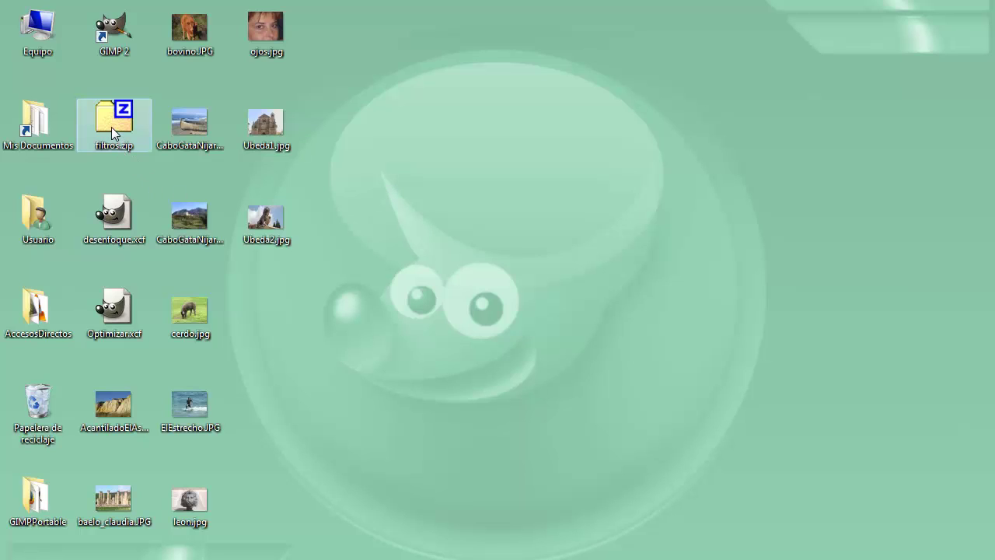
drag(112, 134, 33, 421)
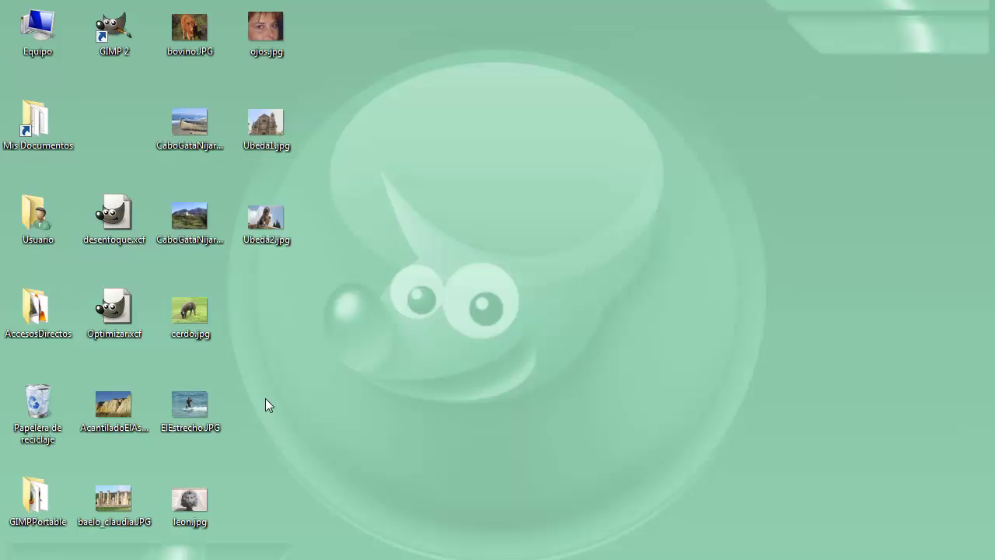
Relaunch GIMP 2 from the desktop shortcut and open its Filtros menu
double_click(111, 52)
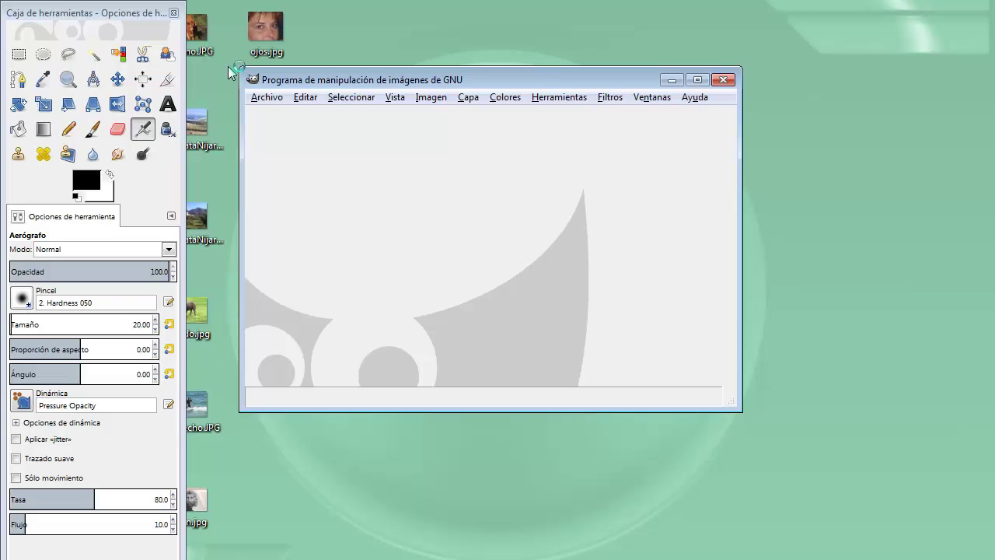
click(608, 98)
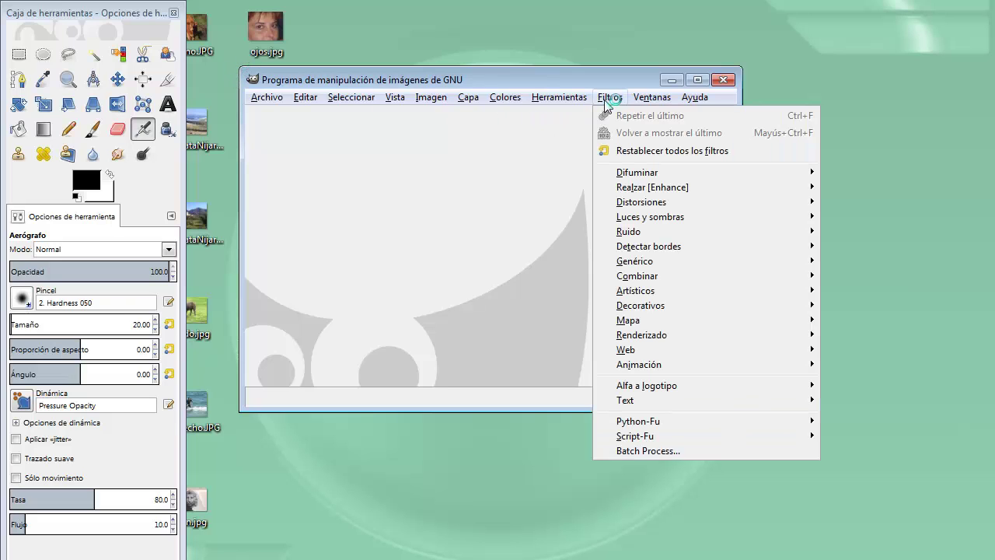